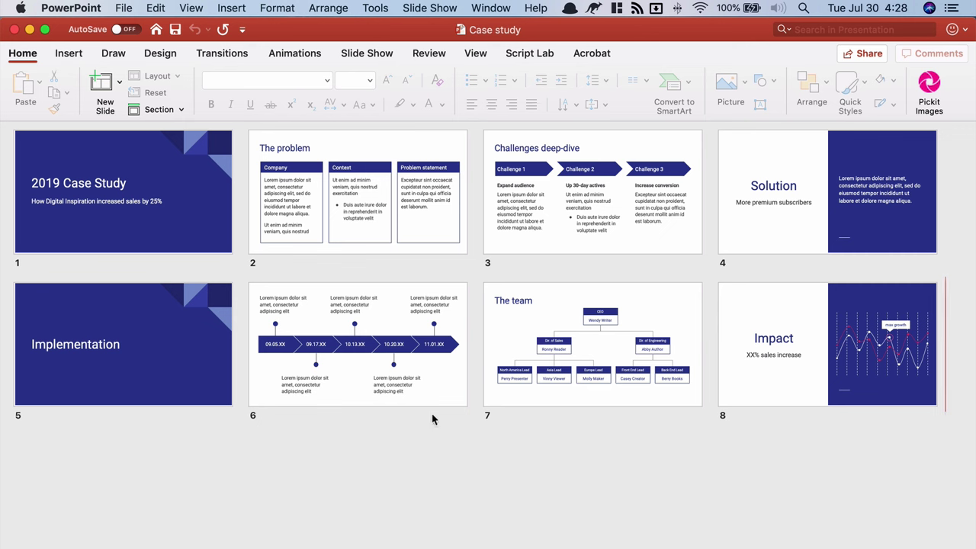
Export the Case study presentation as an MP4 video at Presentation Quality with 5 seconds per slide
{"action": "left_click", "coordinate": [126, 9]}
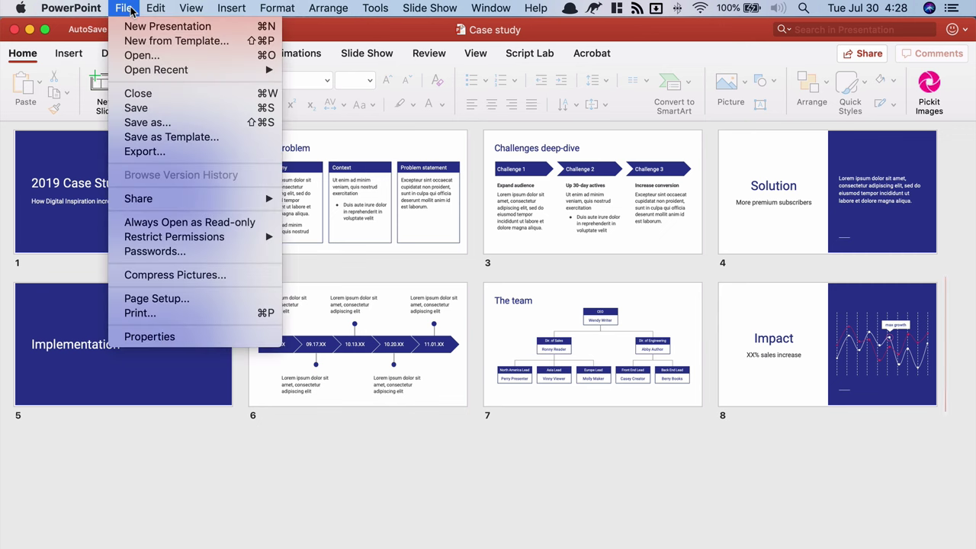
{"action": "left_click", "coordinate": [234, 154]}
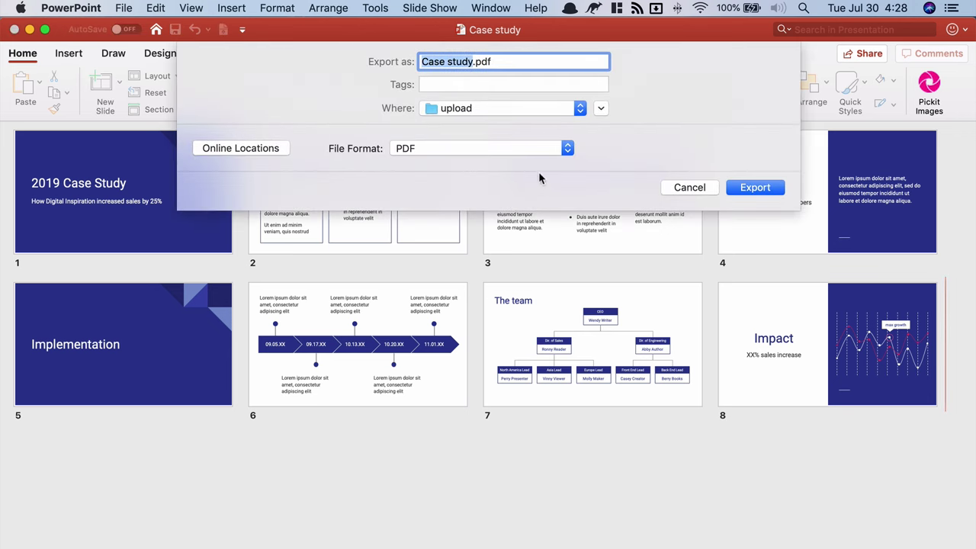
{"action": "left_click", "coordinate": [552, 150]}
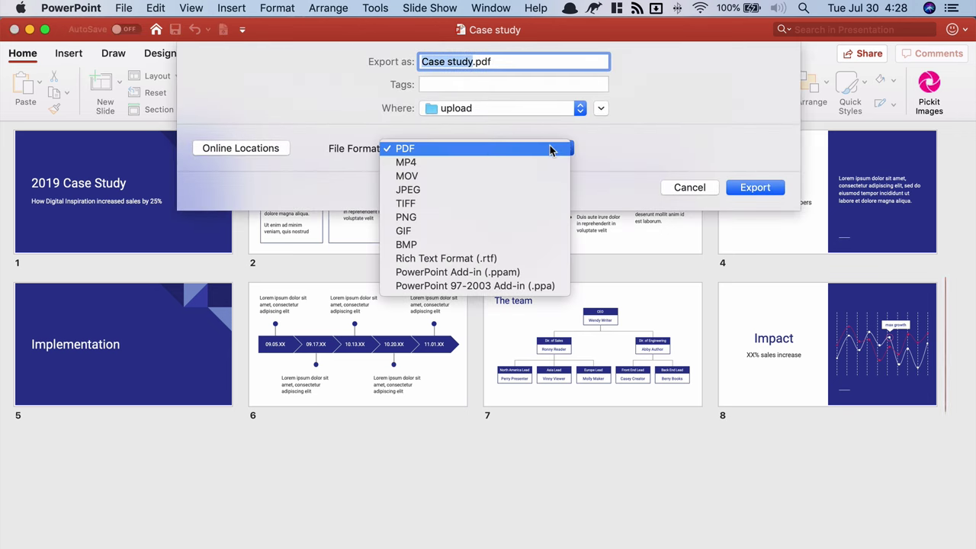
{"action": "left_click", "coordinate": [533, 161]}
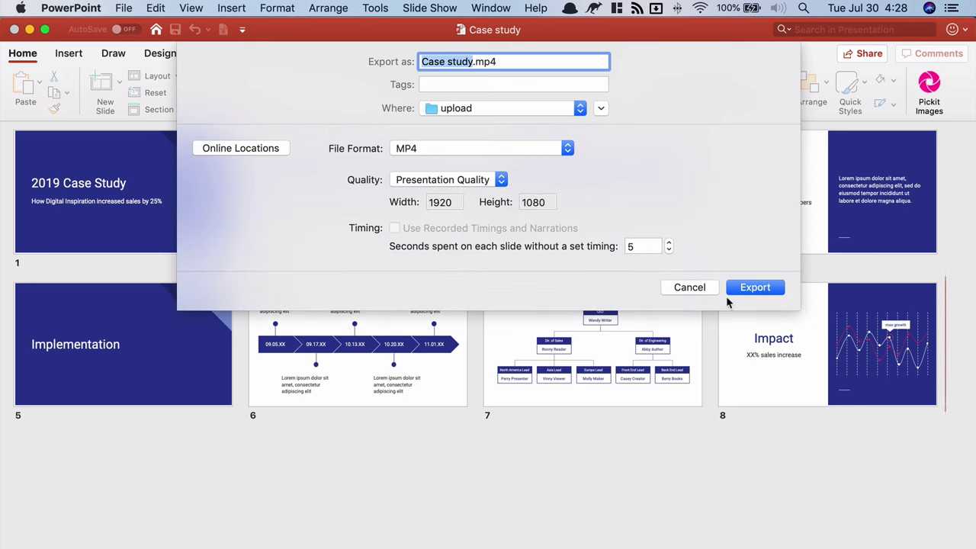
{"action": "left_click", "coordinate": [755, 289]}
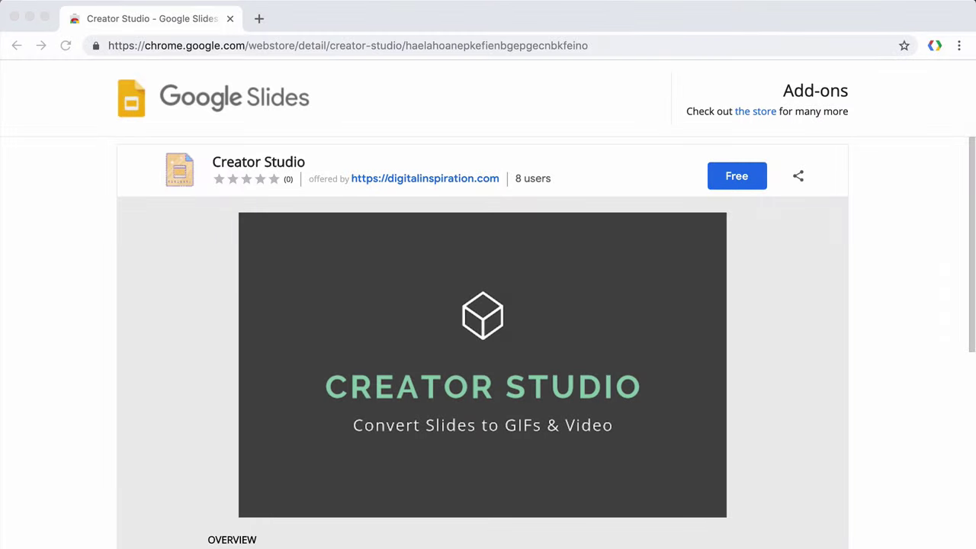
Install the free Creator Studio add-on for Google Slides from the web store and allow it access to the Google account
{"action": "left_click", "coordinate": [786, 235]}
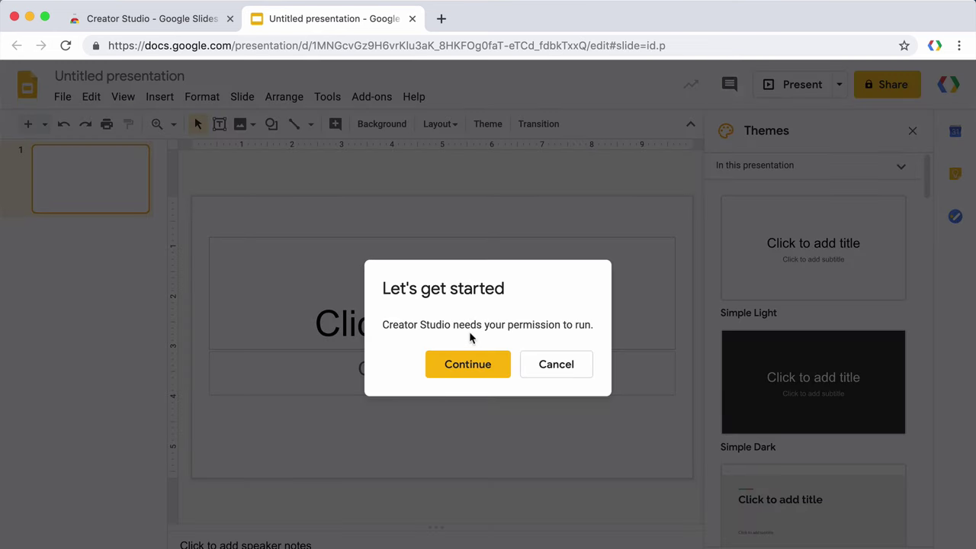
{"action": "left_click", "coordinate": [477, 368]}
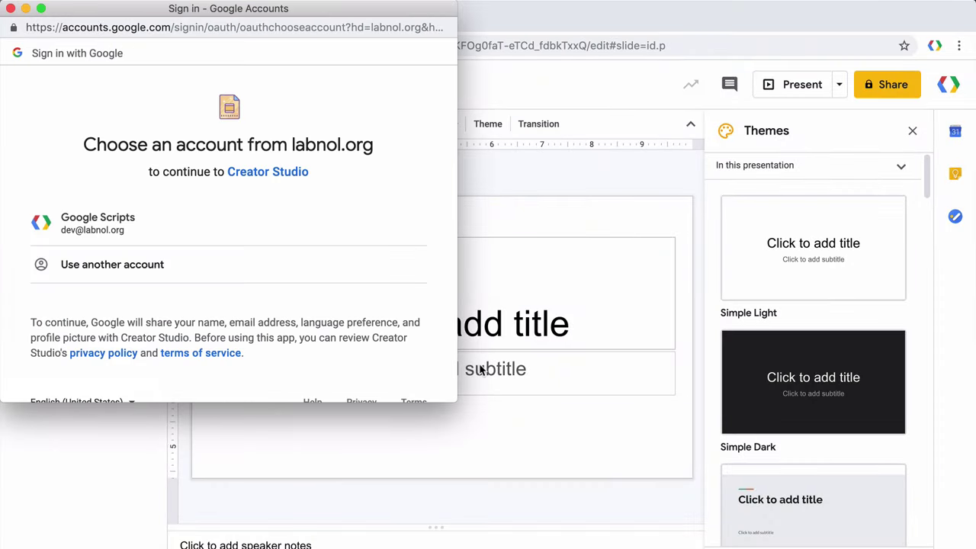
{"action": "left_click", "coordinate": [317, 226]}
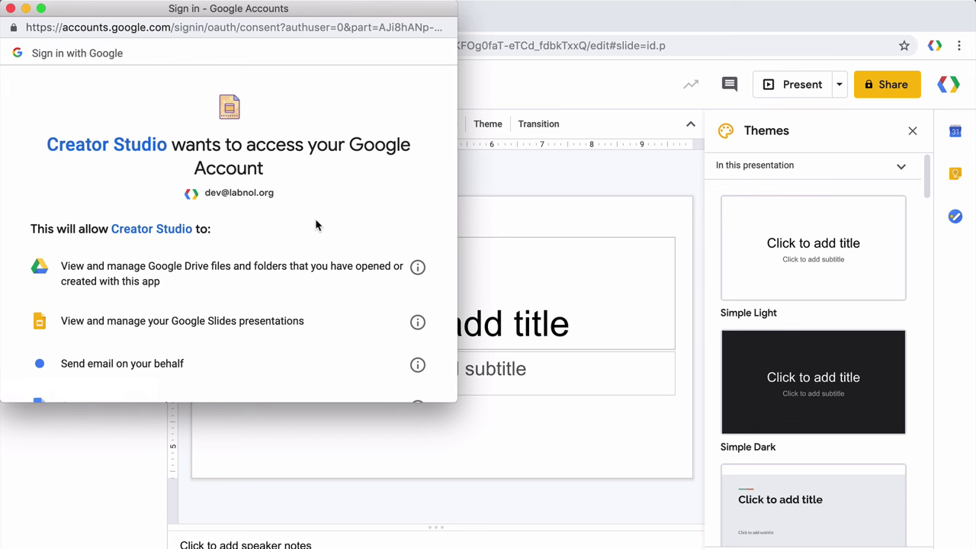
{"action": "scroll", "coordinate": [317, 226], "scroll_direction": "down", "scroll_amount": 4}
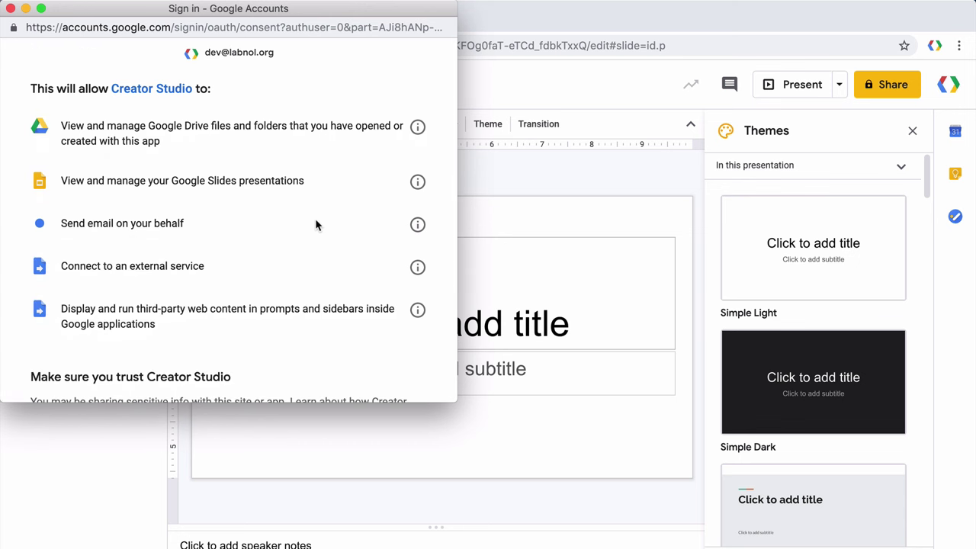
{"action": "scroll", "coordinate": [317, 224], "scroll_direction": "down", "scroll_amount": 4}
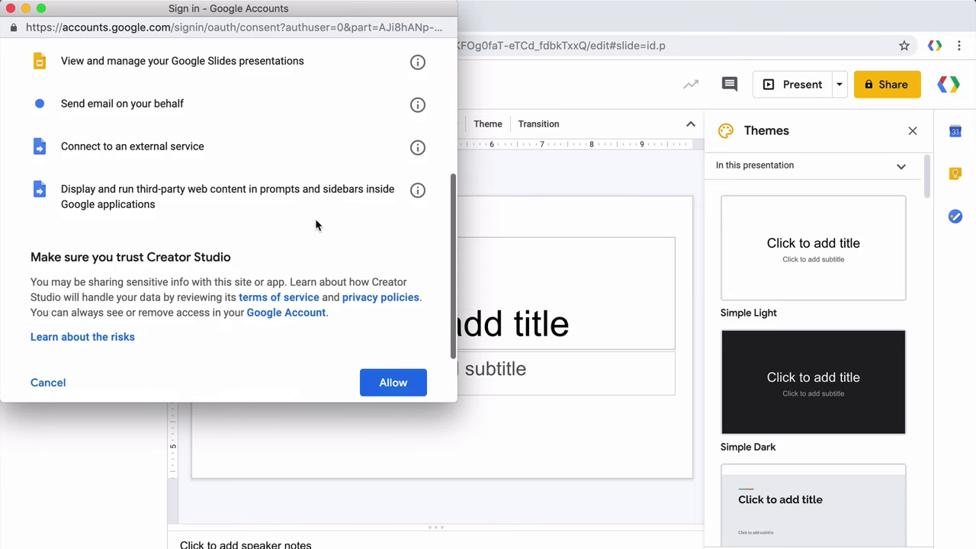
{"action": "scroll", "coordinate": [315, 222], "scroll_direction": "down", "scroll_amount": 1}
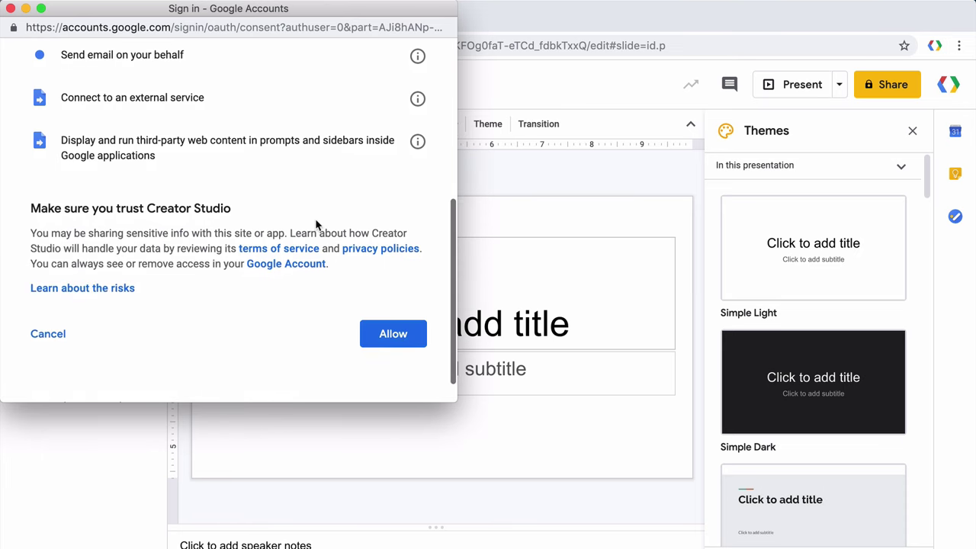
{"action": "left_click", "coordinate": [402, 338]}
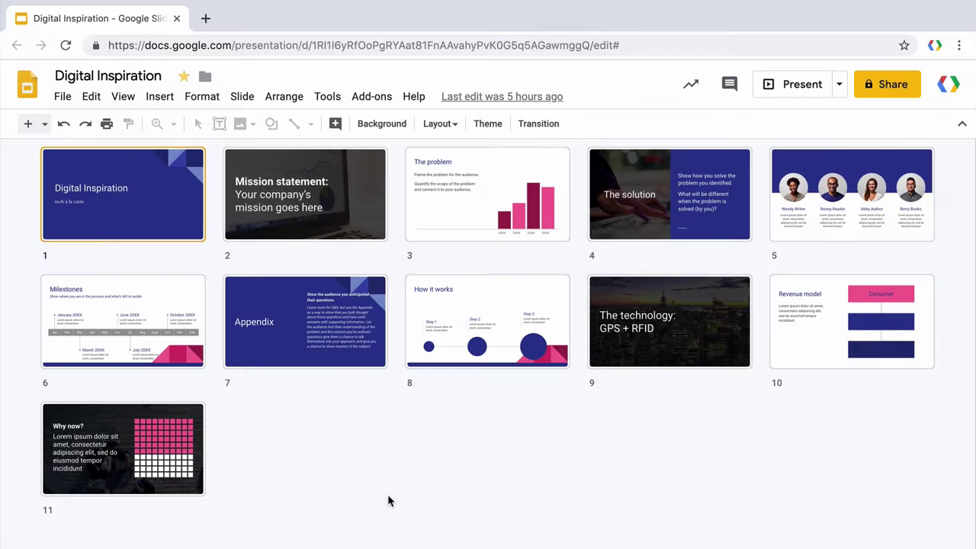
Open the Creator Studio add-on in the Digital Inspiration presentation
{"action": "left_click", "coordinate": [388, 99]}
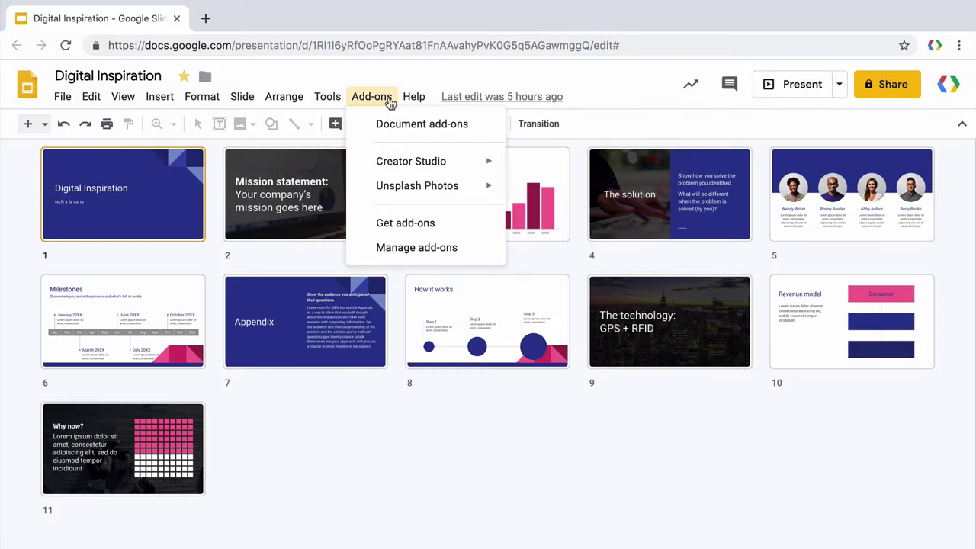
{"action": "mouse_move", "coordinate": [425, 166]}
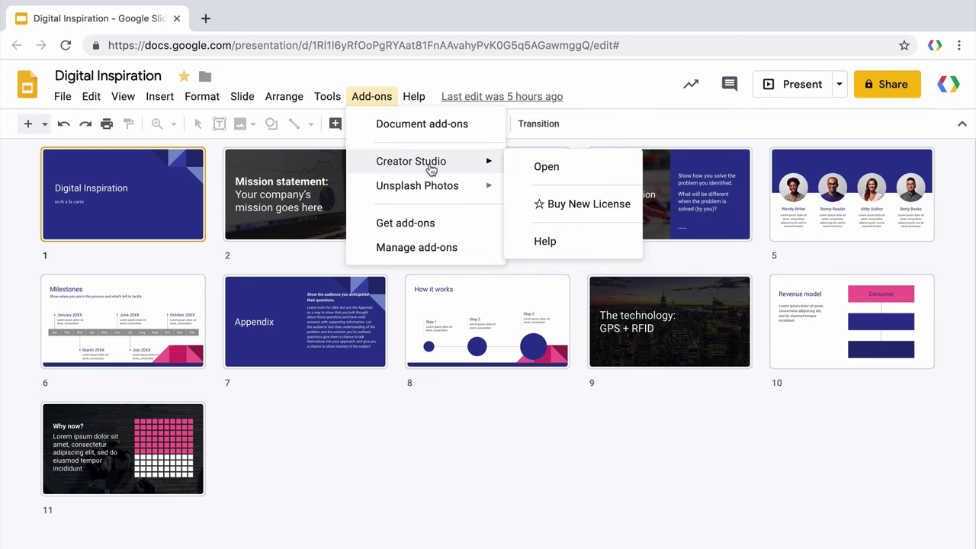
{"action": "left_click", "coordinate": [543, 170]}
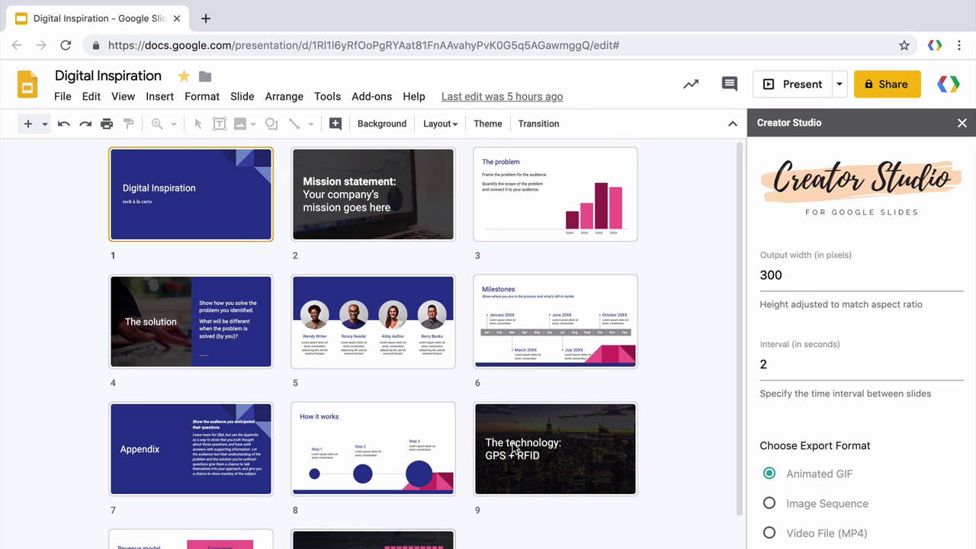
Set the Creator Studio output width to 720 pixels and the interval between slides to 2.5 seconds
{"action": "scroll", "coordinate": [902, 468], "scroll_direction": "down", "scroll_amount": 2}
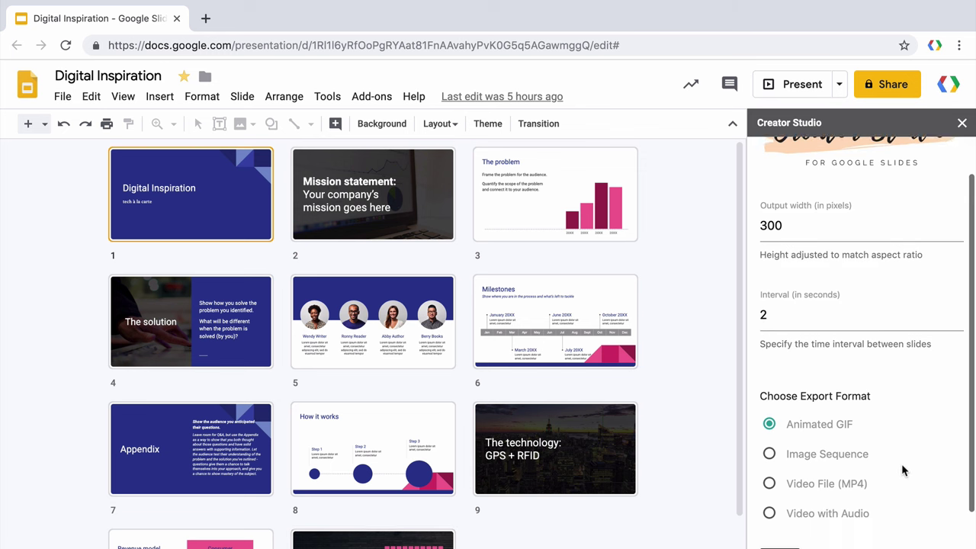
{"action": "scroll", "coordinate": [901, 464], "scroll_direction": "down", "scroll_amount": 2}
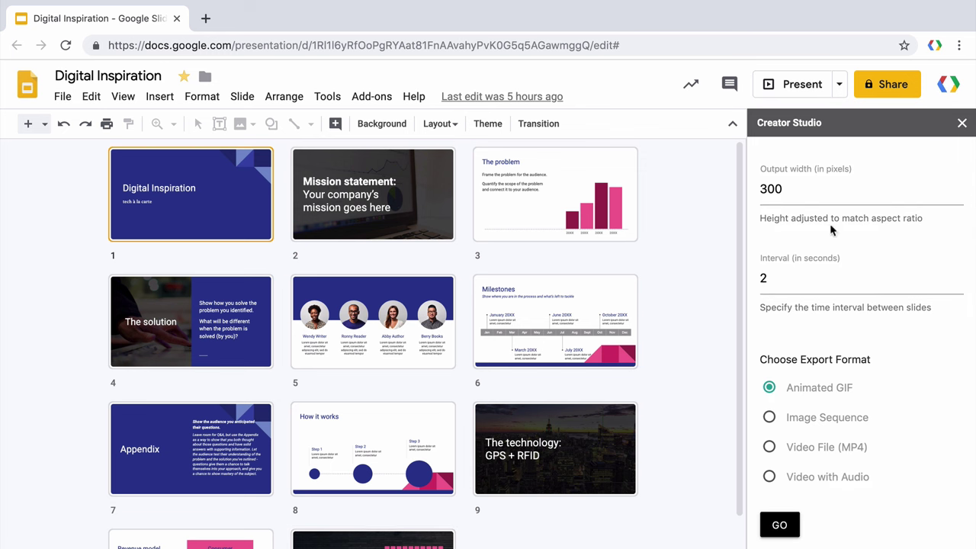
{"action": "left_click", "coordinate": [829, 196]}
{"action": "double_click", "coordinate": [829, 197]}
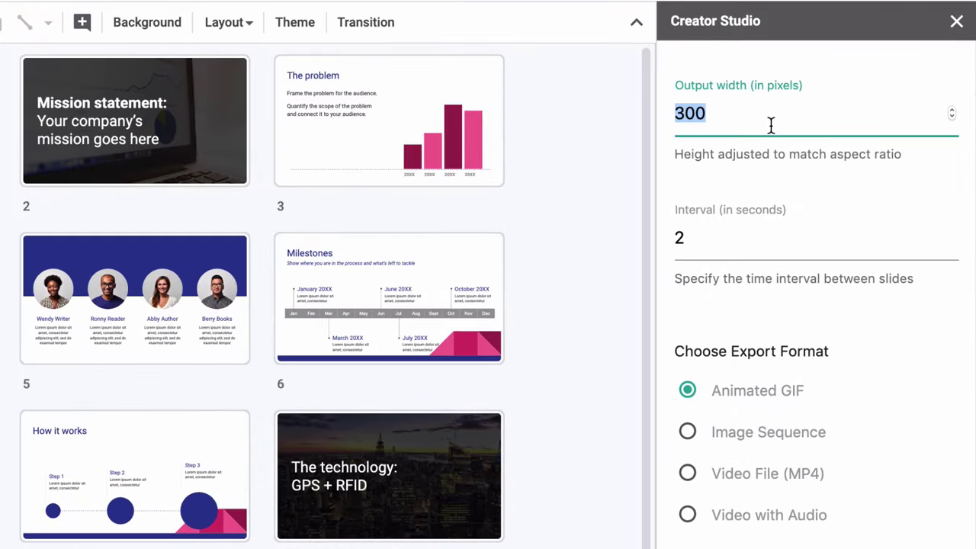
{"action": "type", "text": "720"}
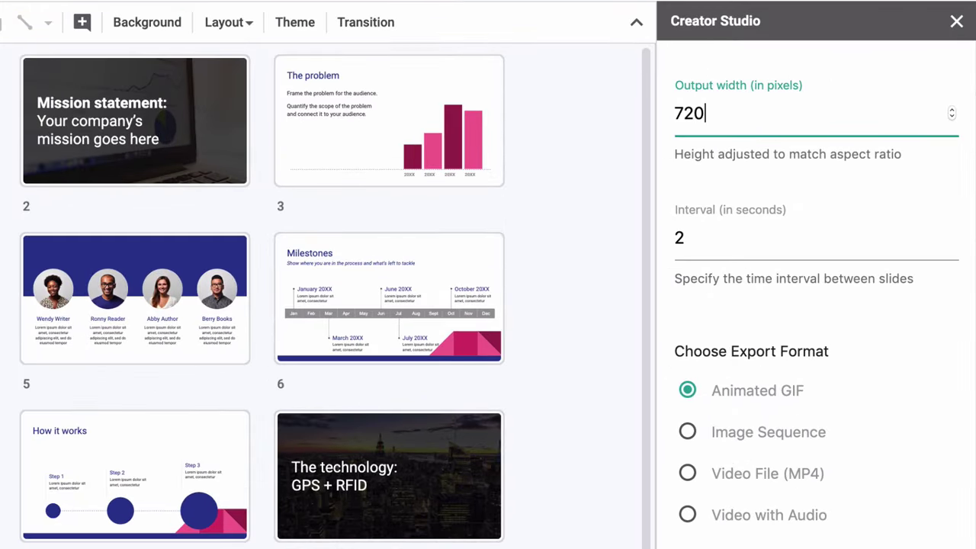
{"action": "left_click", "coordinate": [801, 239]}
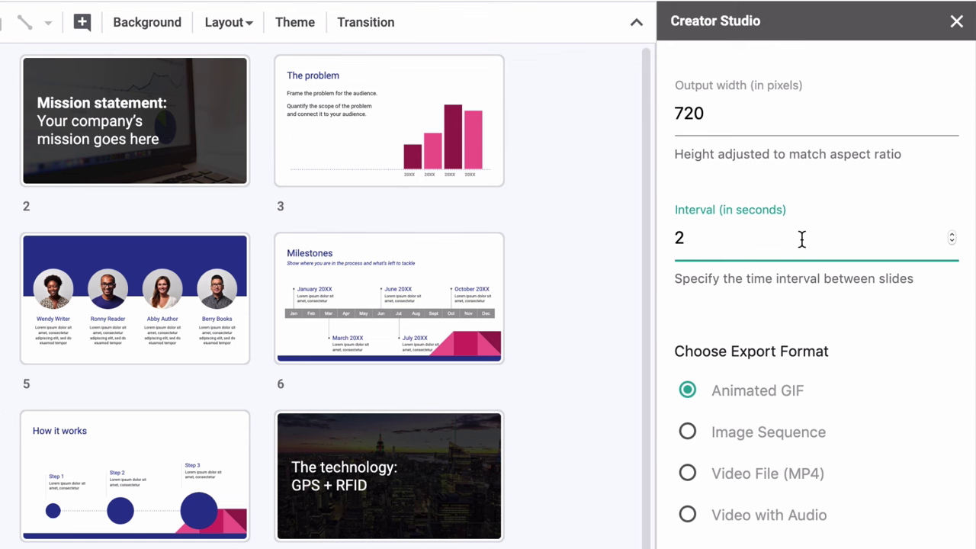
{"action": "type", "text": ".5"}
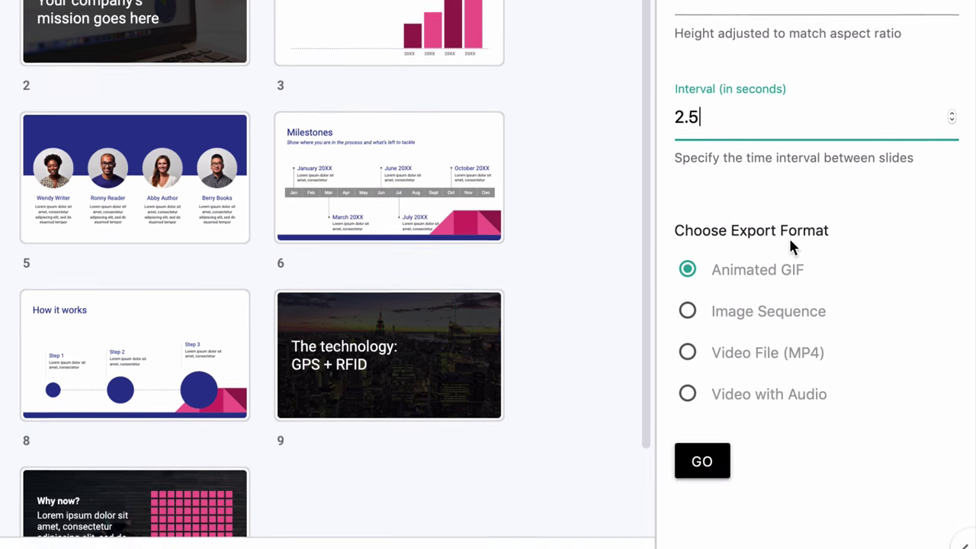
Export the slides as an Animated GIF, view the resulting file in Drive, and close its preview
{"action": "left_click", "coordinate": [791, 390]}
{"action": "scroll", "coordinate": [755, 320], "scroll_direction": "down", "scroll_amount": 1}
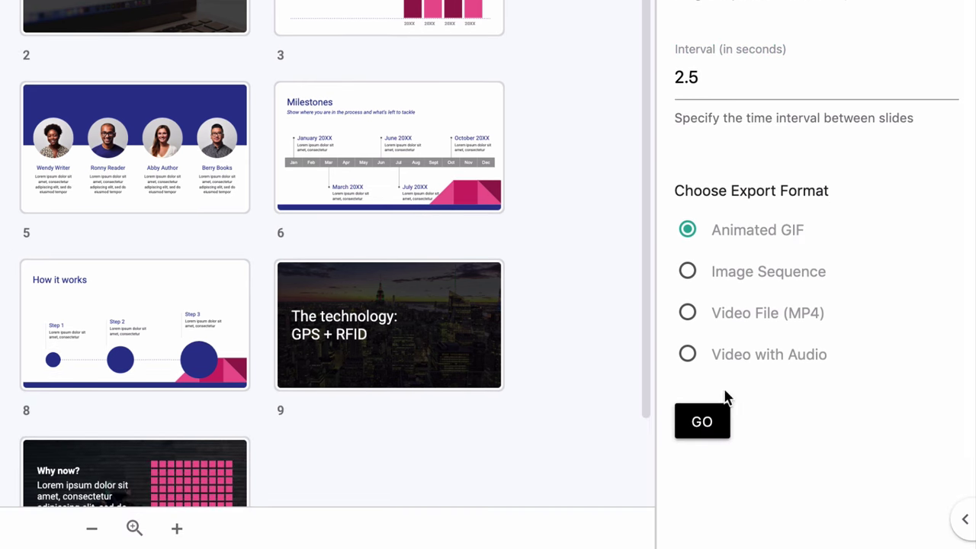
{"action": "left_click", "coordinate": [718, 422]}
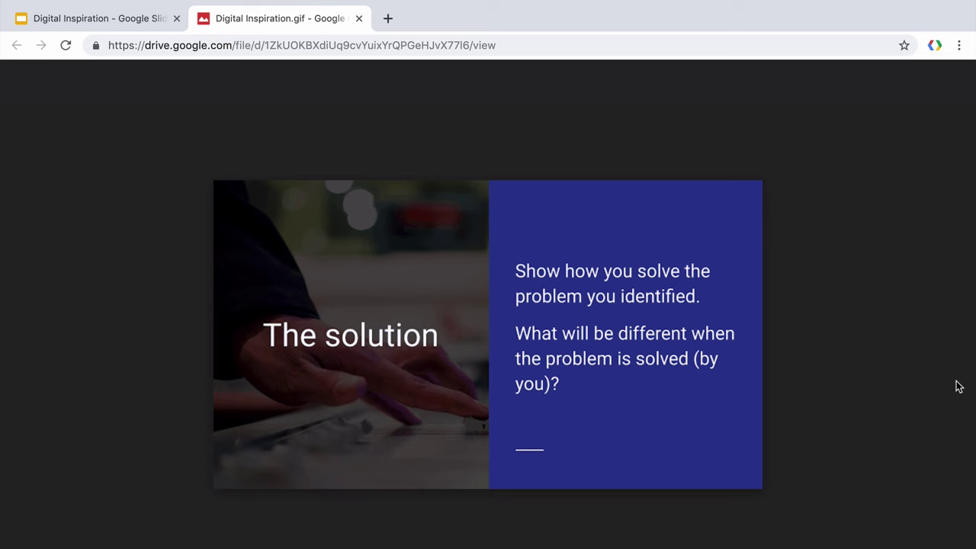
{"action": "left_click", "coordinate": [359, 18]}
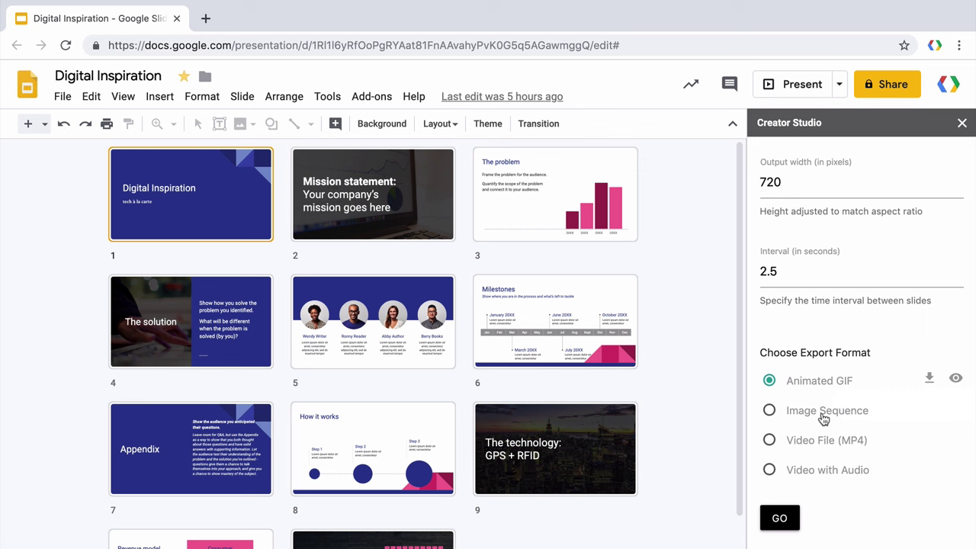
Choose Image Sequence as the export format and set the output width to 1280 pixels
{"action": "left_click", "coordinate": [824, 419]}
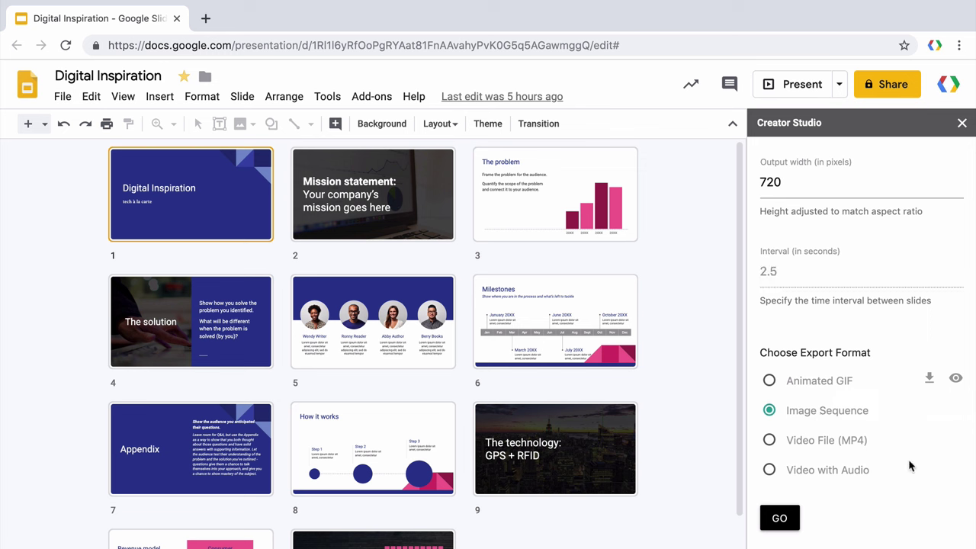
{"action": "left_click", "coordinate": [823, 184]}
{"action": "double_click", "coordinate": [822, 183]}
{"action": "type", "text": "1280"}
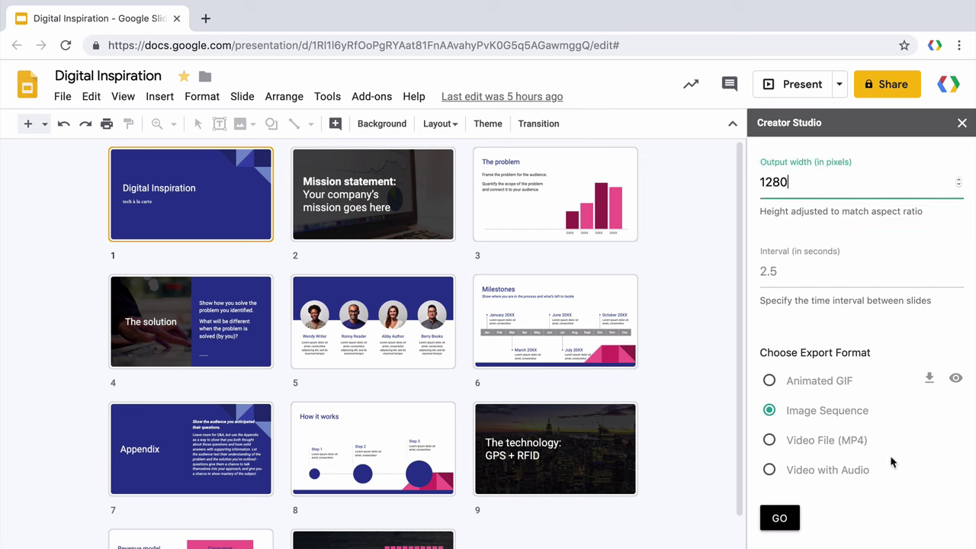
{"action": "left_click", "coordinate": [892, 507]}
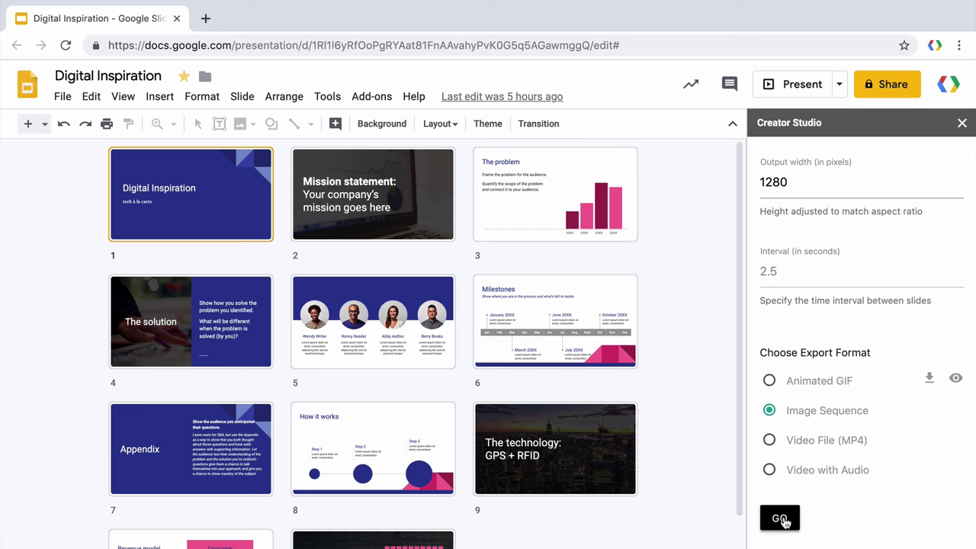
Export the image sequence, view its Drive folder as a thumbnail grid, and return to the presentation
{"action": "left_click", "coordinate": [782, 520]}
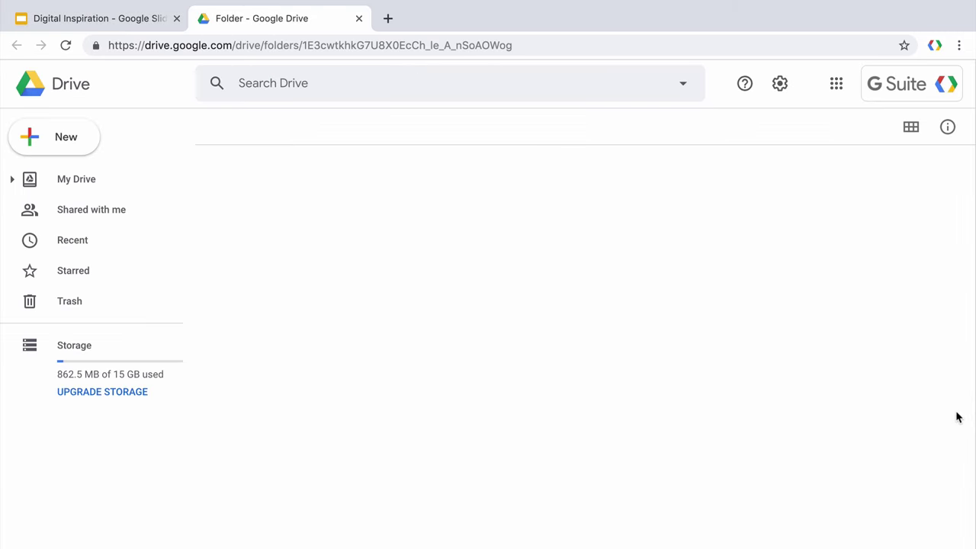
{"action": "left_click", "coordinate": [918, 137]}
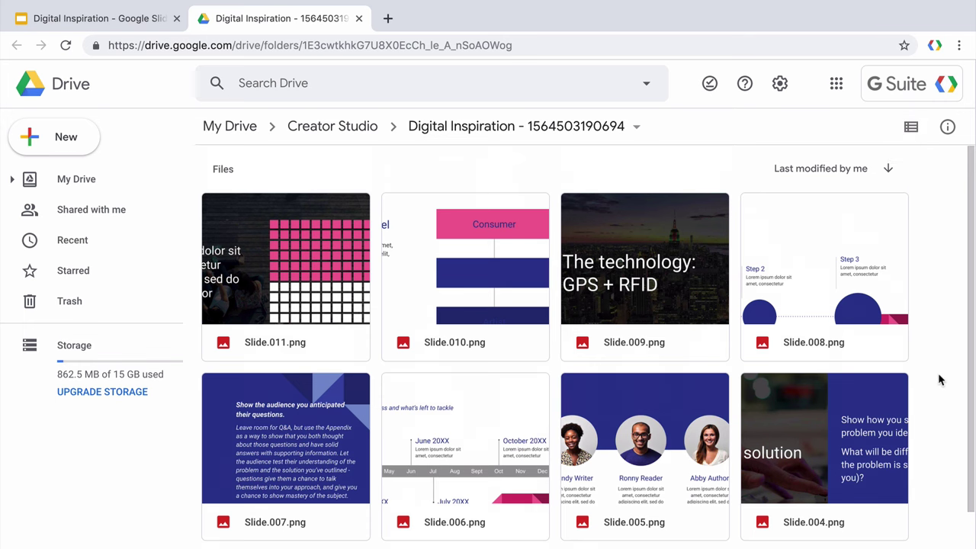
{"action": "left_click", "coordinate": [359, 19]}
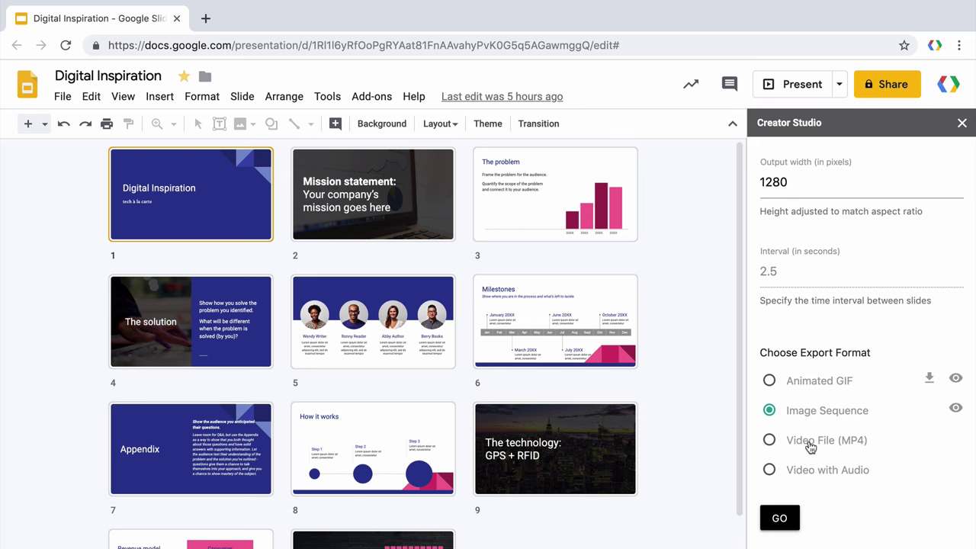
Export the slides as a Video File (MP4) with a 2-second interval and download the video
{"action": "left_click", "coordinate": [811, 447]}
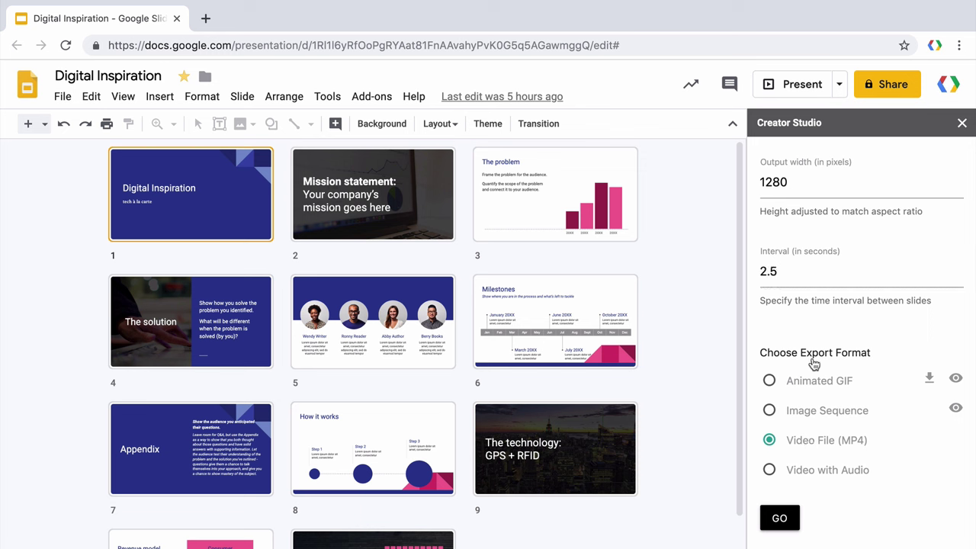
{"action": "double_click", "coordinate": [811, 278]}
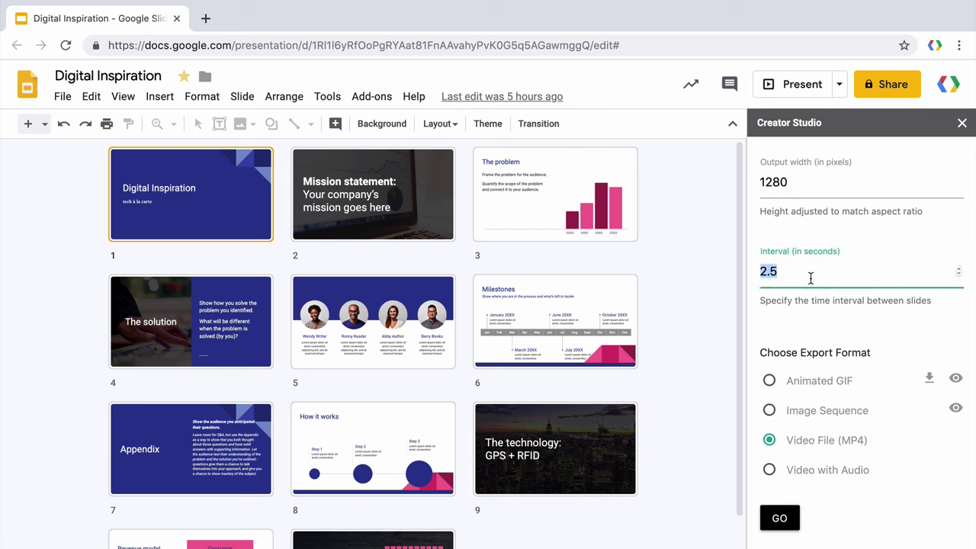
{"action": "type", "text": "2"}
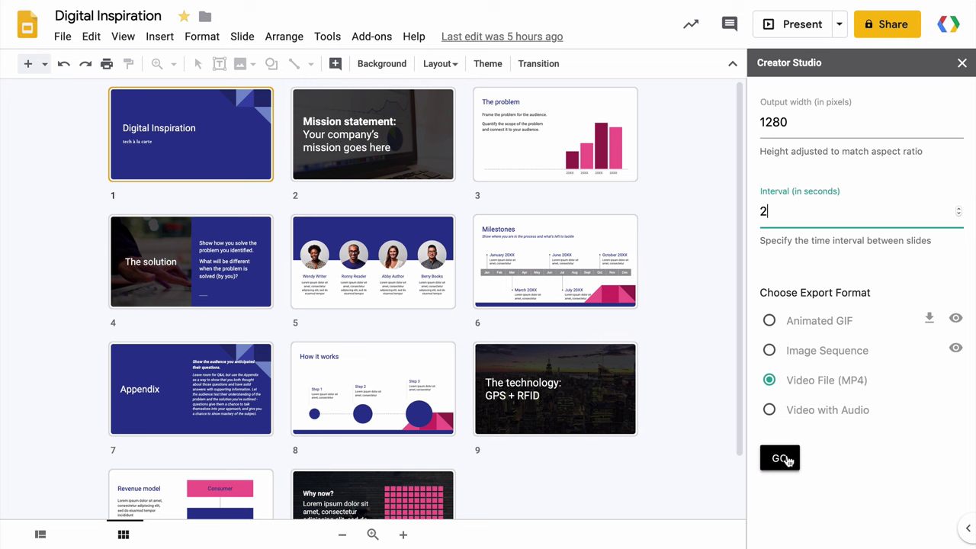
{"action": "left_click", "coordinate": [778, 459]}
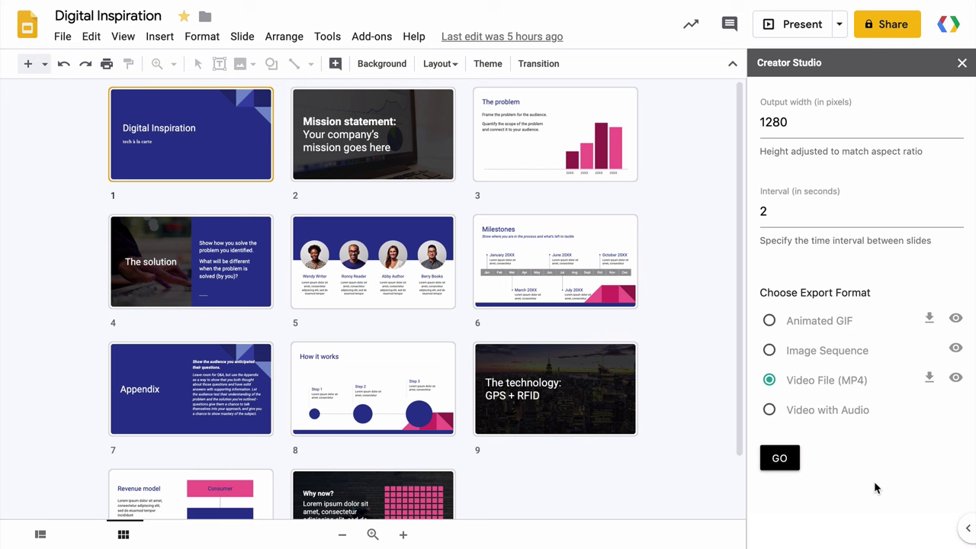
{"action": "left_click", "coordinate": [930, 380]}
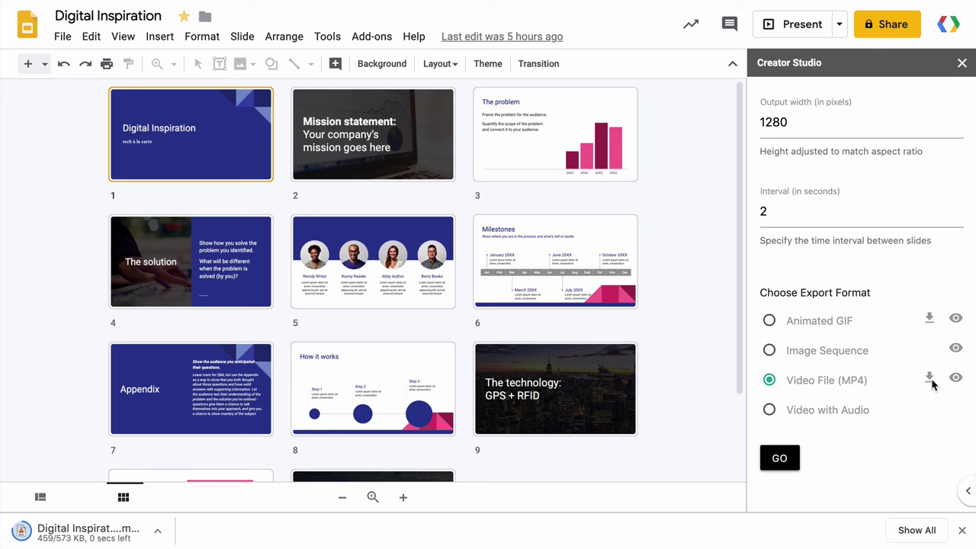
Locate the downloaded Digital Inspiration.mp4 in Finder and preview the video with Quick Look
{"action": "left_click", "coordinate": [158, 531]}
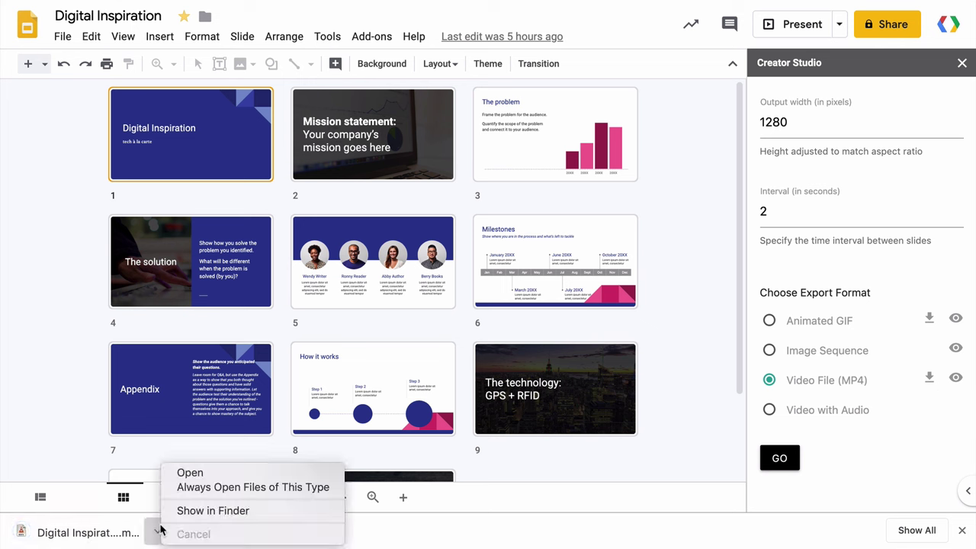
{"action": "left_click", "coordinate": [203, 518]}
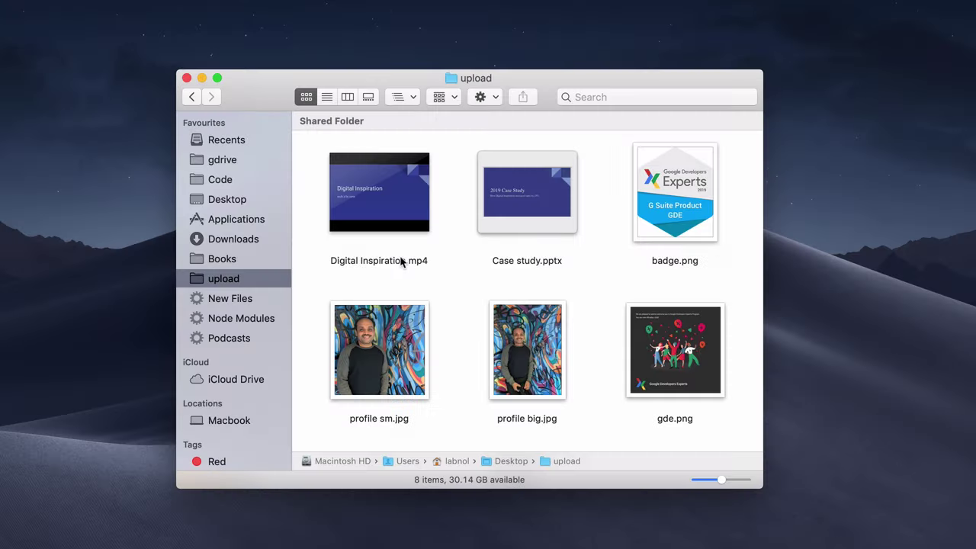
{"action": "left_click", "coordinate": [403, 260]}
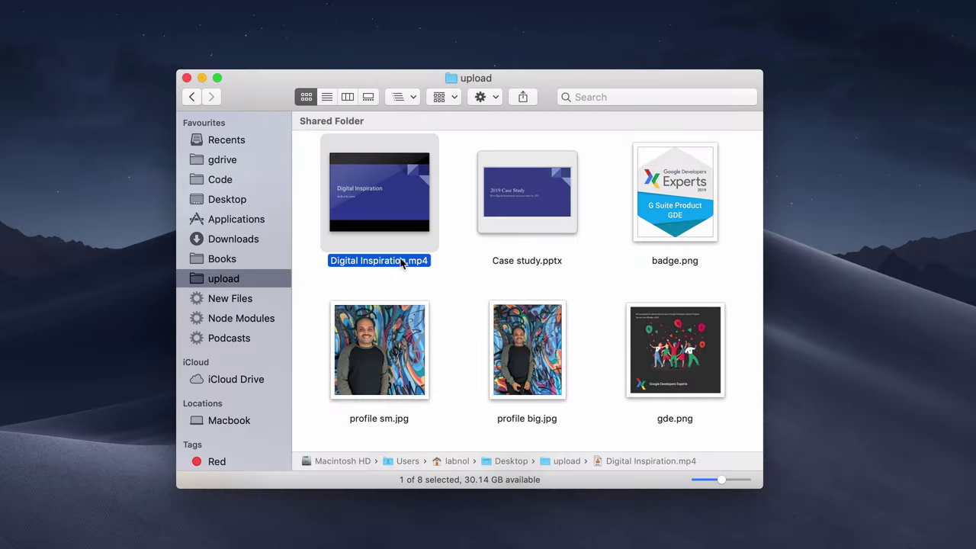
{"action": "key", "text": "space"}
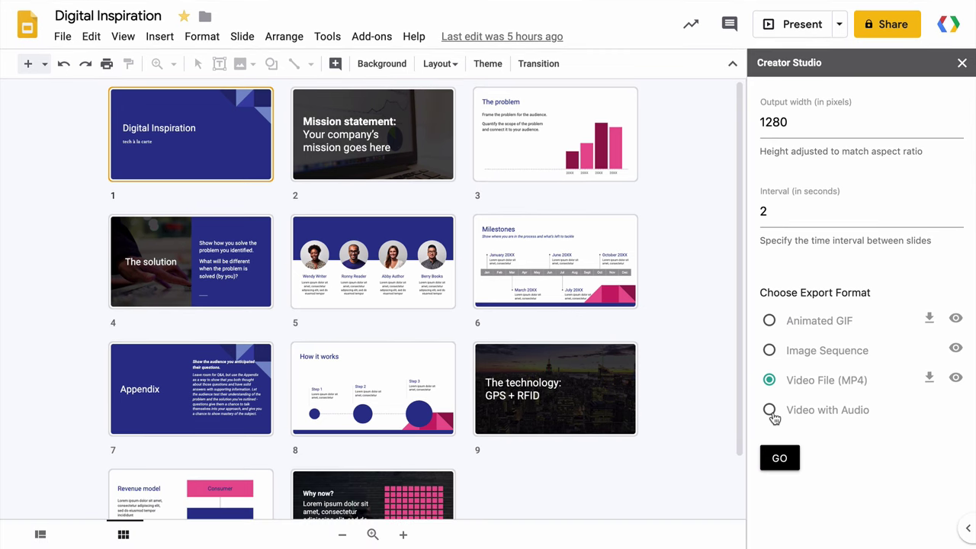
Export the slides as Video with Audio, using Heavenly.mp3 from the upload folder as the audio file
{"action": "left_click", "coordinate": [771, 412]}
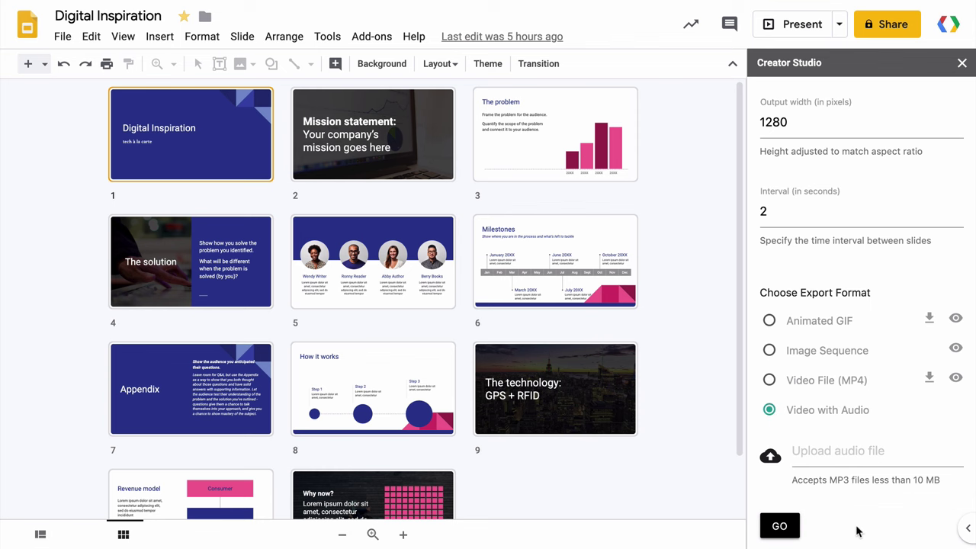
{"action": "scroll", "coordinate": [858, 532], "scroll_direction": "down", "scroll_amount": 3}
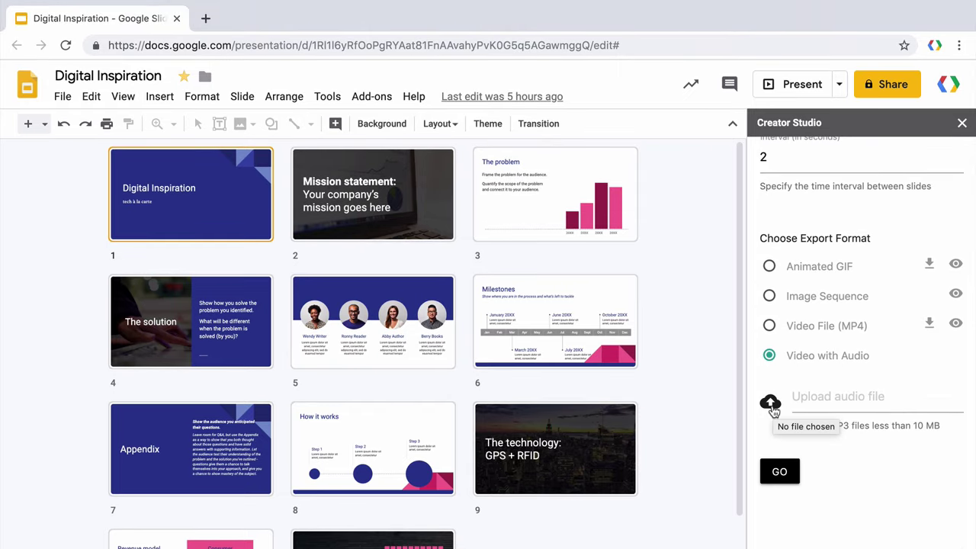
{"action": "left_click", "coordinate": [771, 404]}
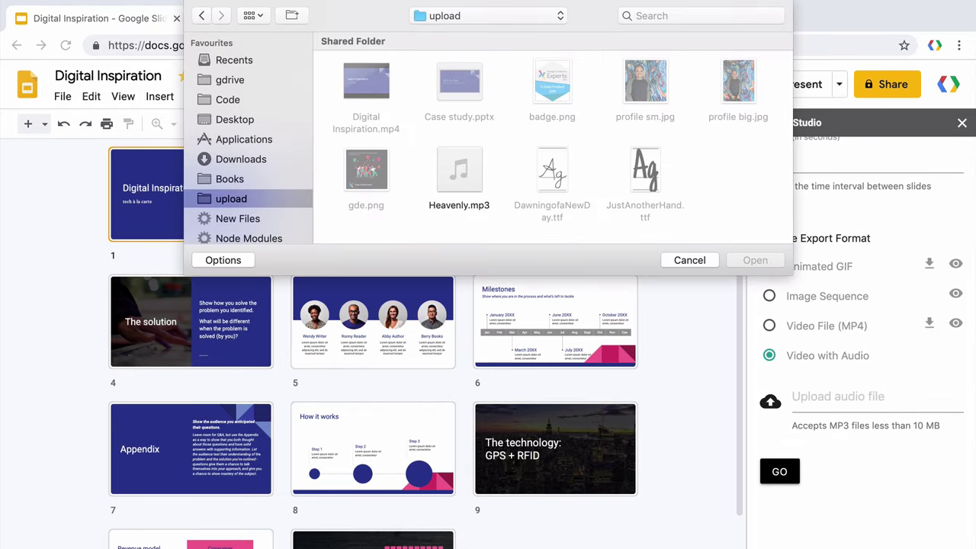
{"action": "left_click", "coordinate": [463, 209]}
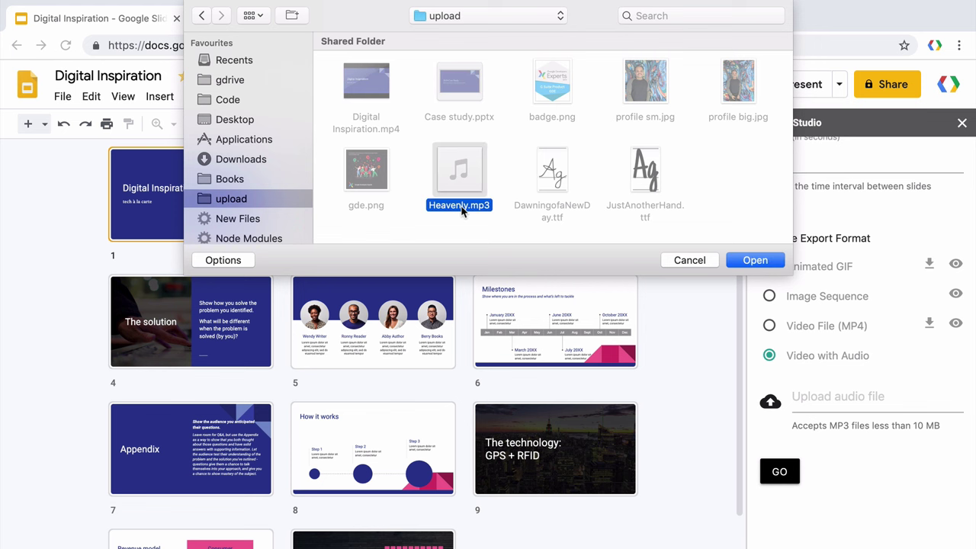
{"action": "left_click", "coordinate": [755, 262]}
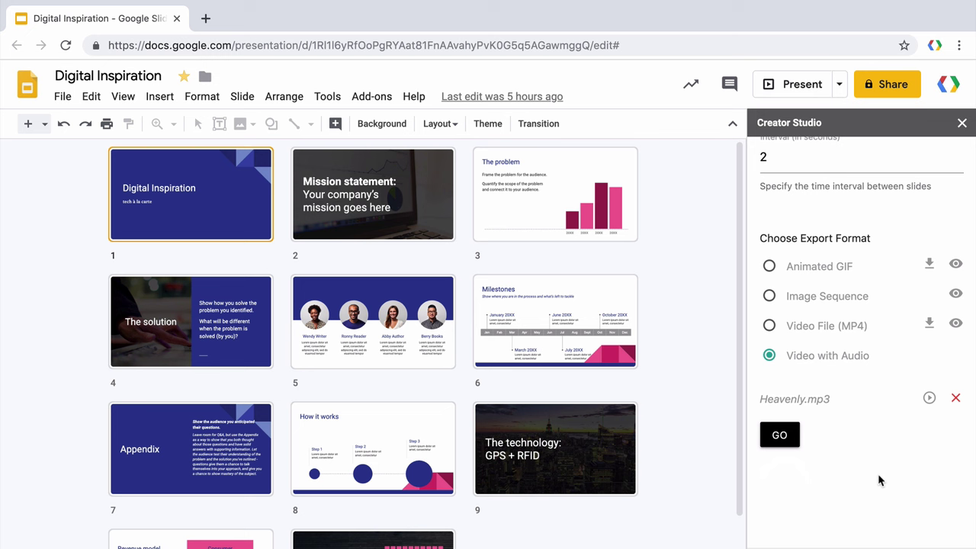
{"action": "left_click", "coordinate": [779, 435]}
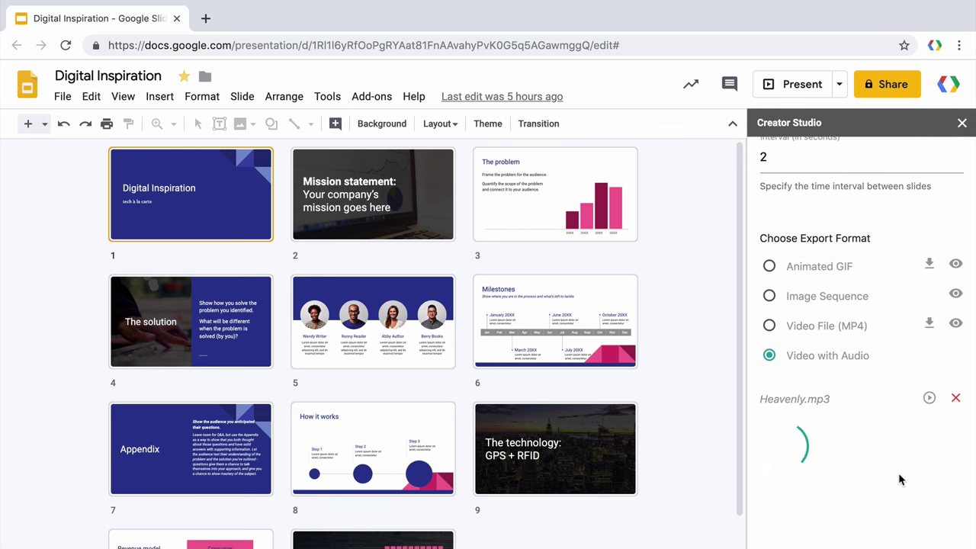